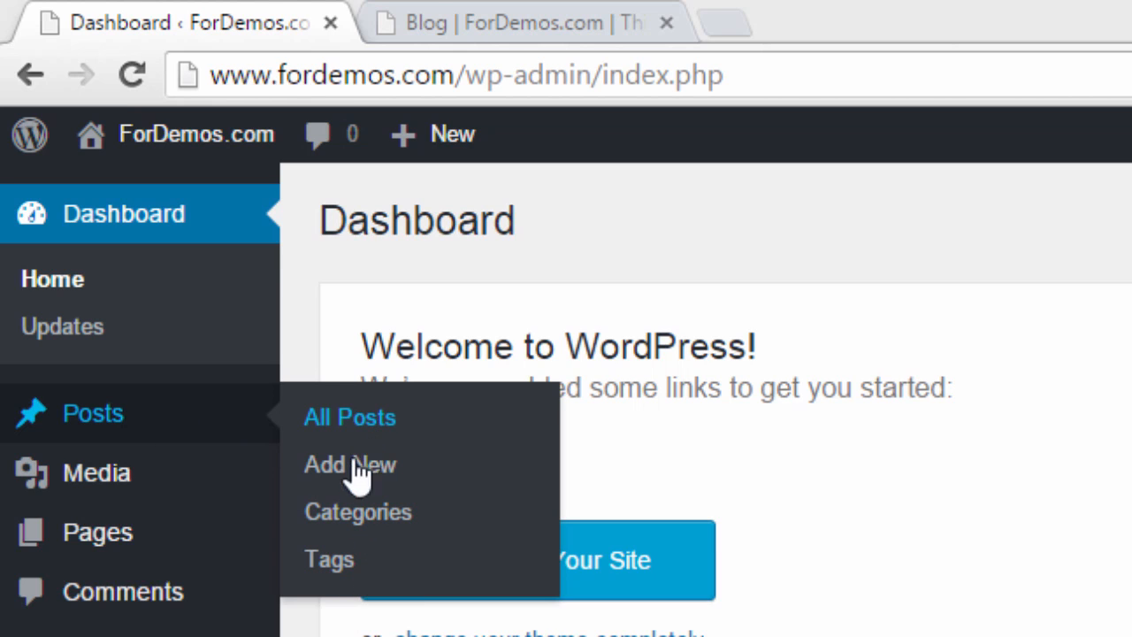
Step: Open the post categories page and check its screen options for columns and number of items per page
{"action": "left_click", "coordinate": [412, 521]}
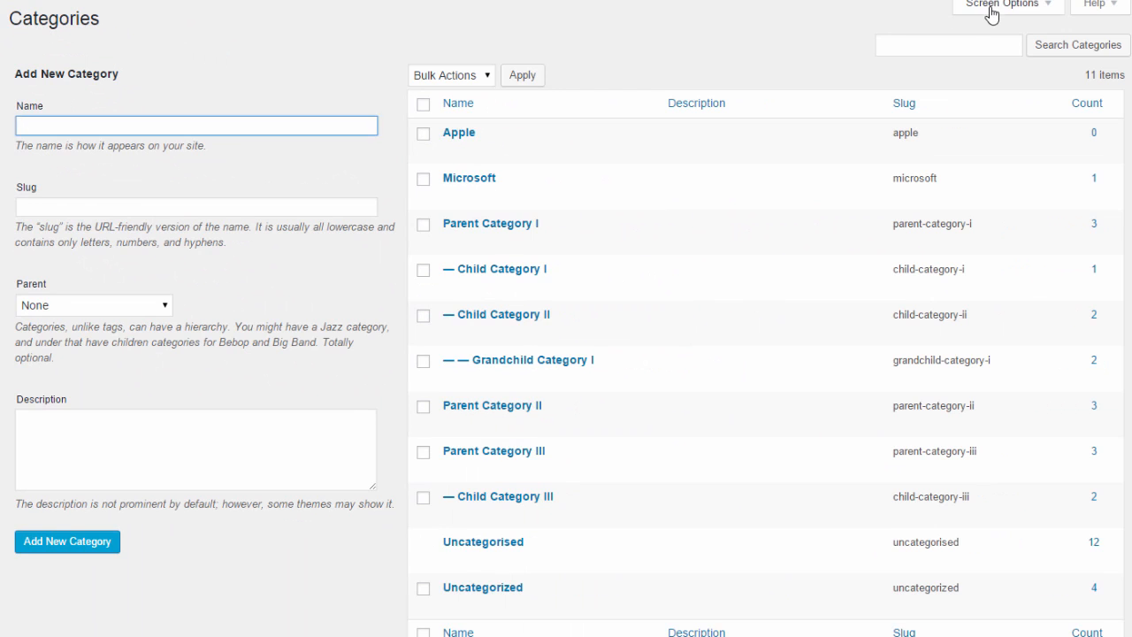
{"action": "left_click", "coordinate": [991, 11]}
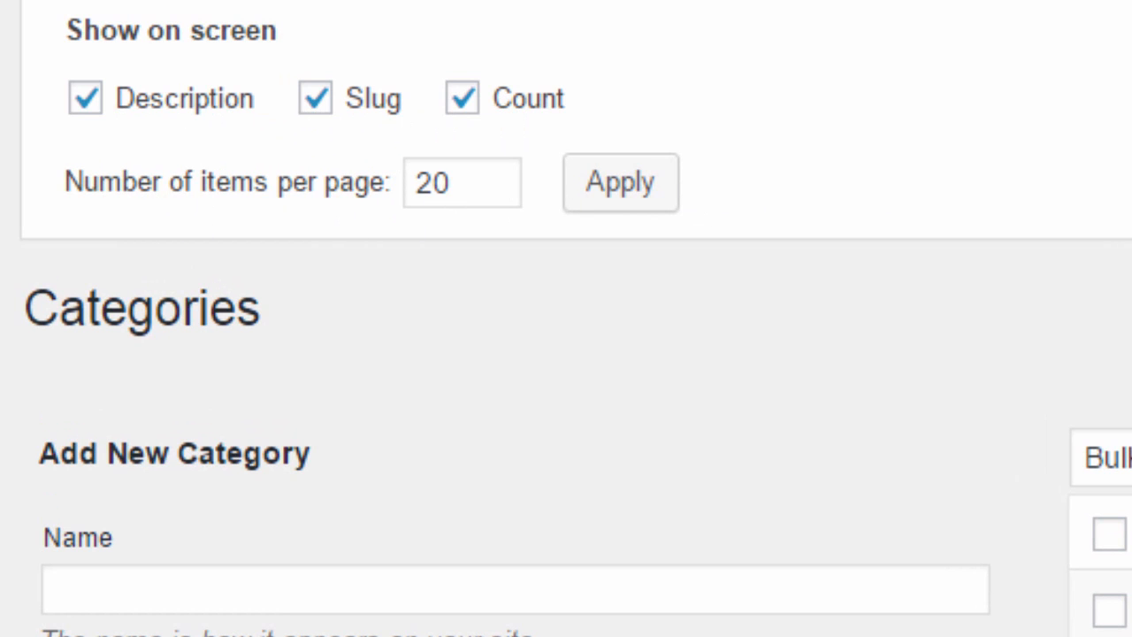
{"action": "left_click", "coordinate": [1131, 259]}
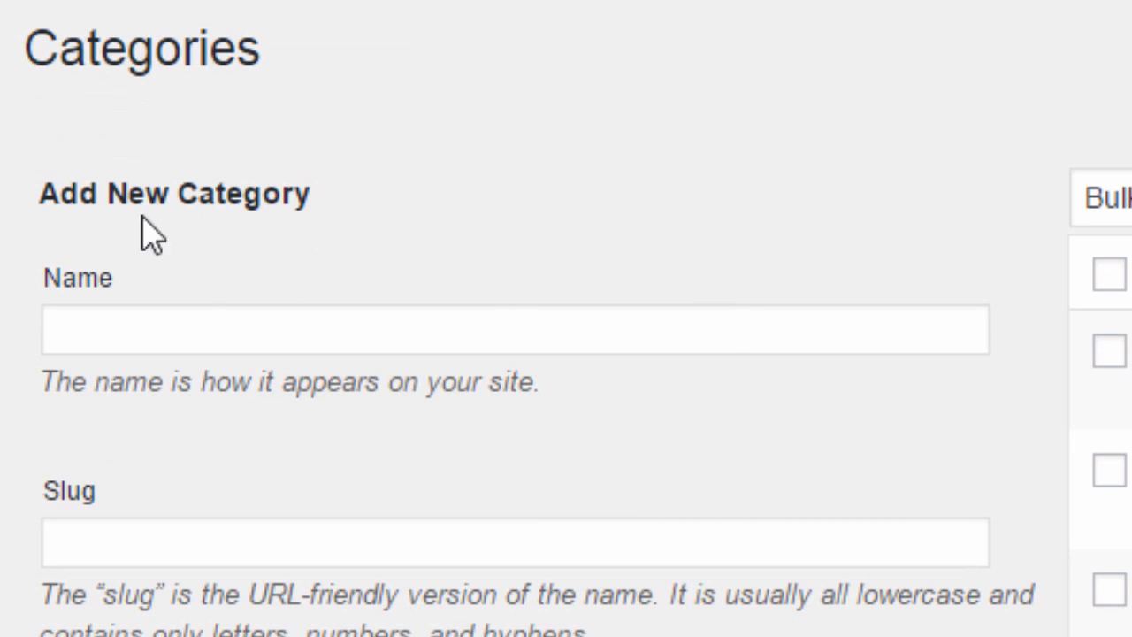
Step: Add a new category named Startups with the slug startups, no parent and an empty description
{"action": "left_click", "coordinate": [111, 331]}
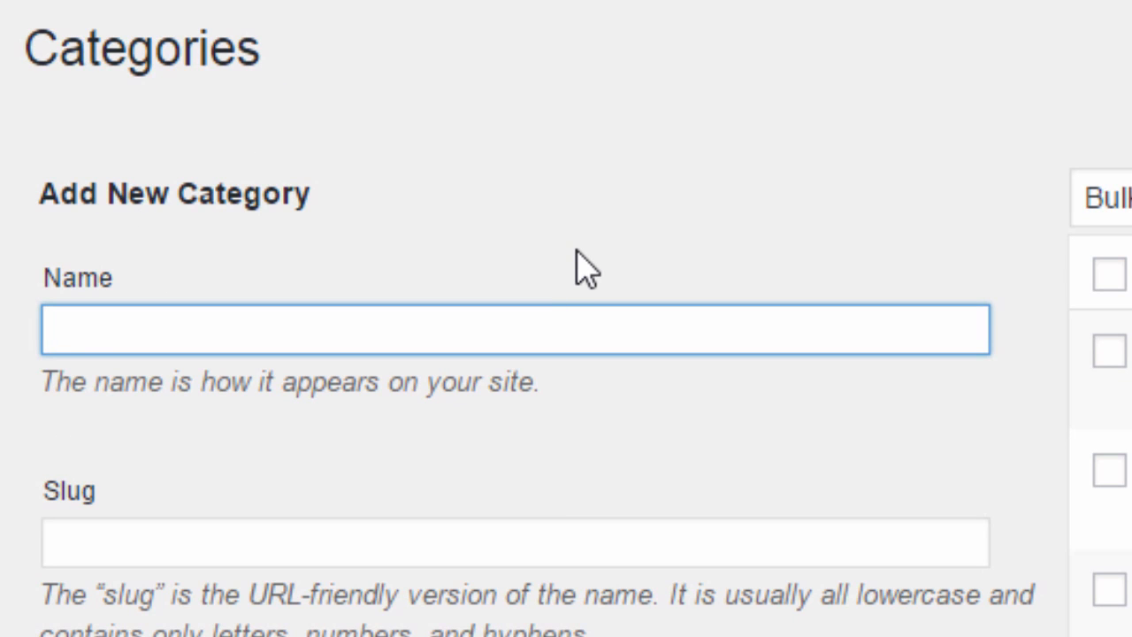
{"action": "mouse_move", "coordinate": [983, 331]}
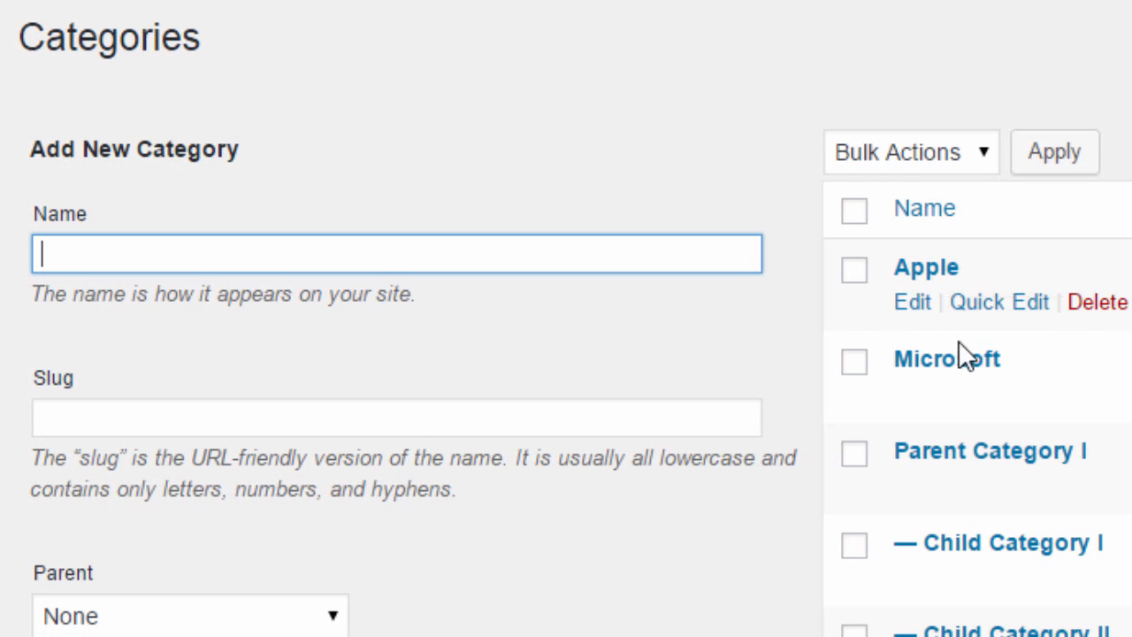
{"action": "mouse_move", "coordinate": [962, 373]}
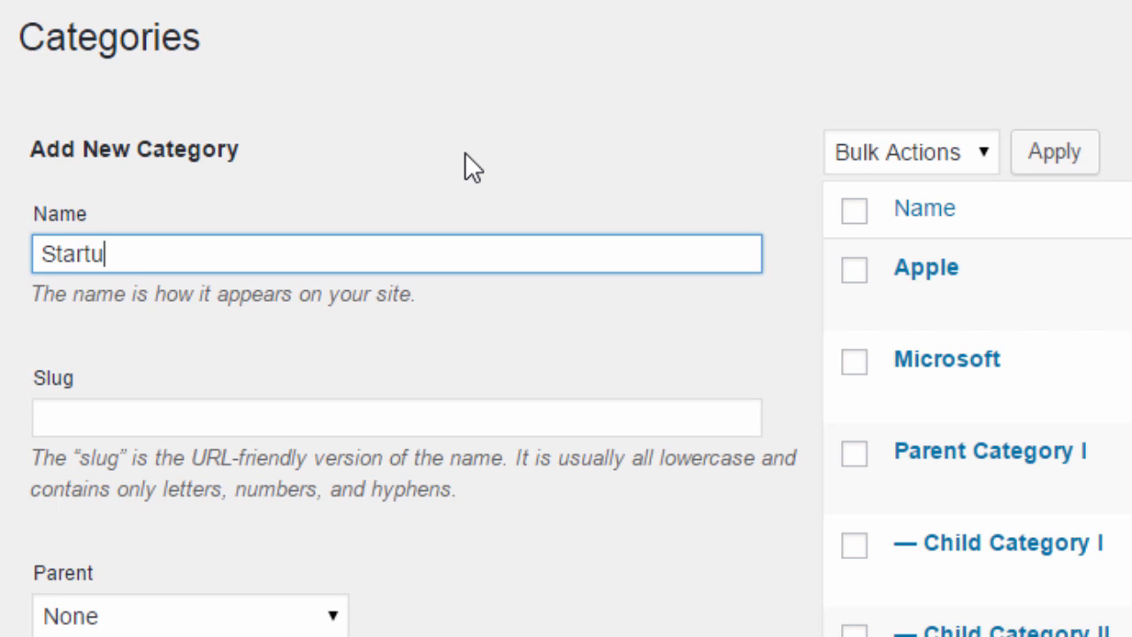
{"action": "left_click", "coordinate": [137, 422]}
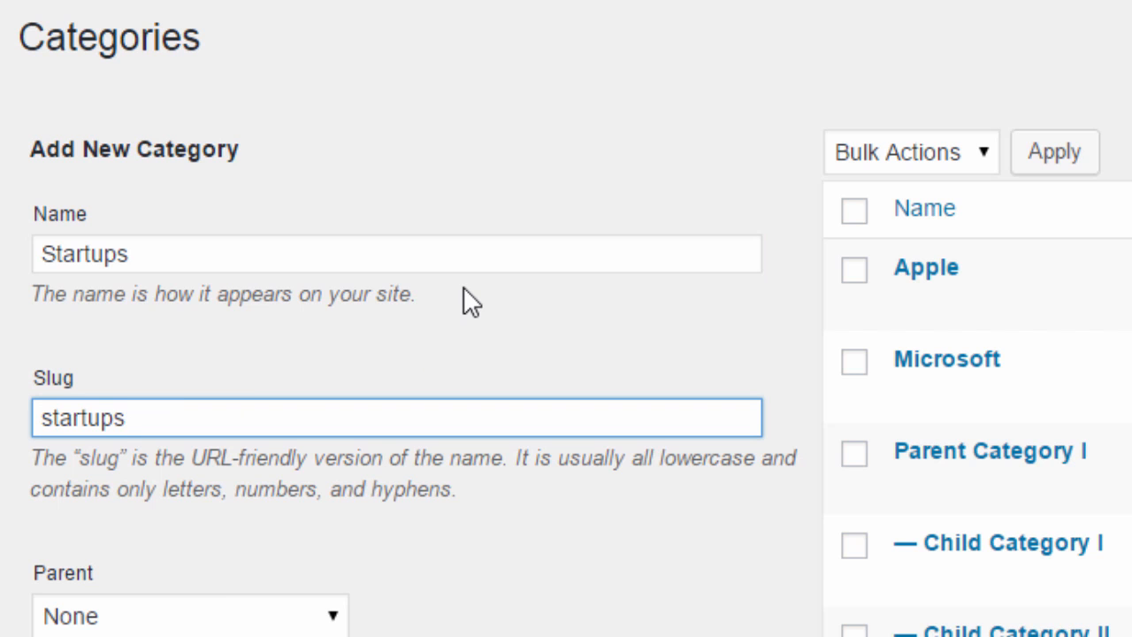
{"action": "left_click", "coordinate": [202, 619]}
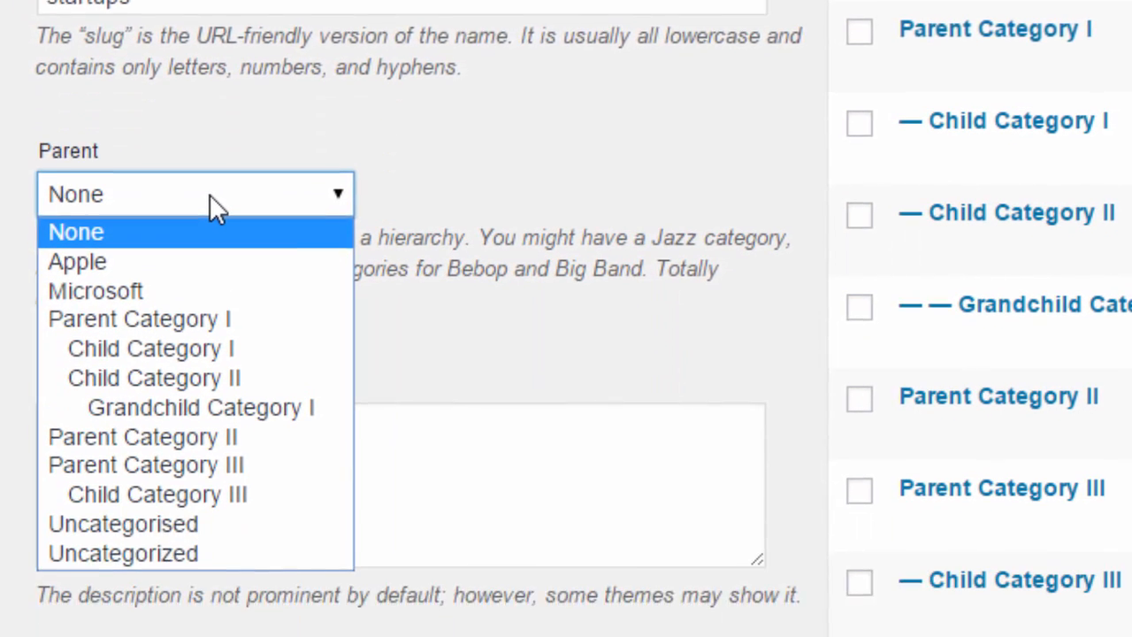
{"action": "left_click", "coordinate": [202, 619]}
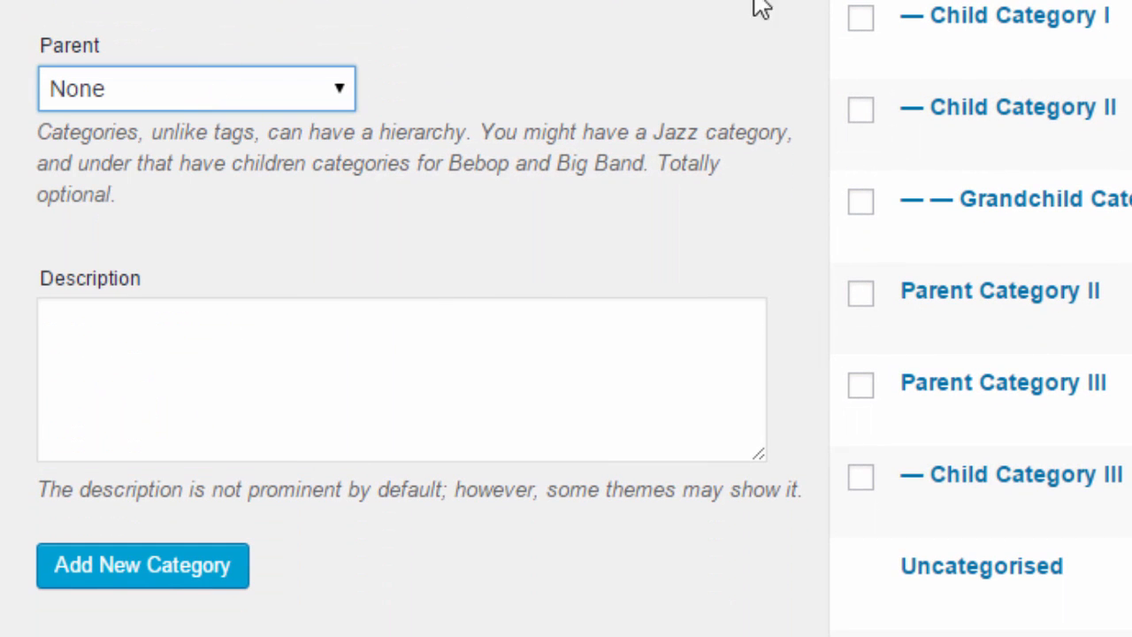
{"action": "mouse_move", "coordinate": [1025, 16]}
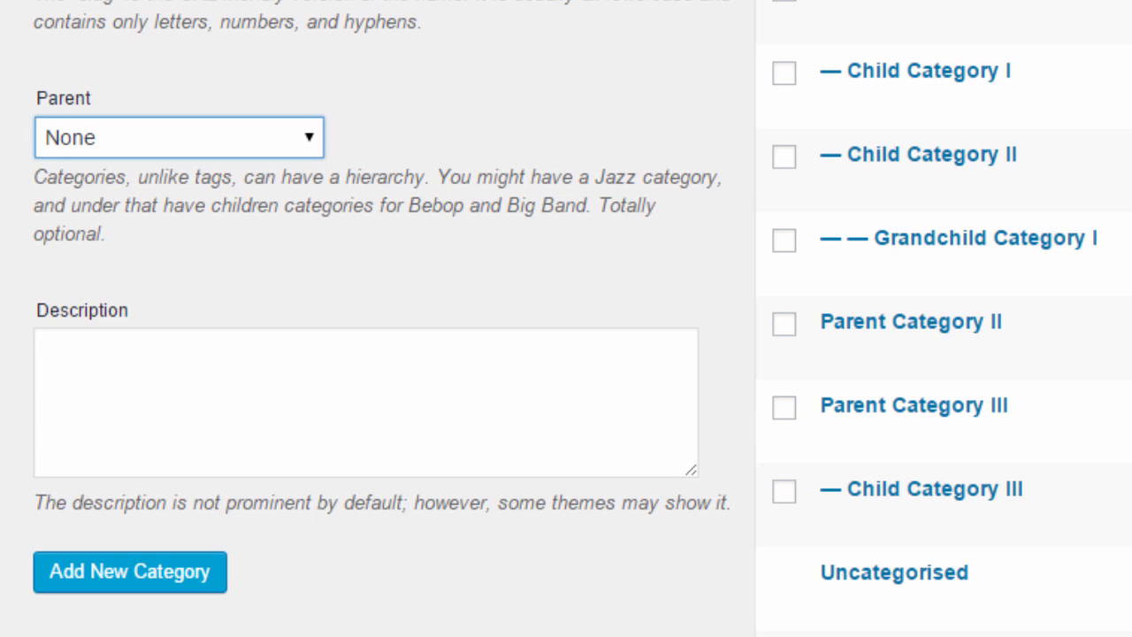
{"action": "left_click", "coordinate": [151, 394]}
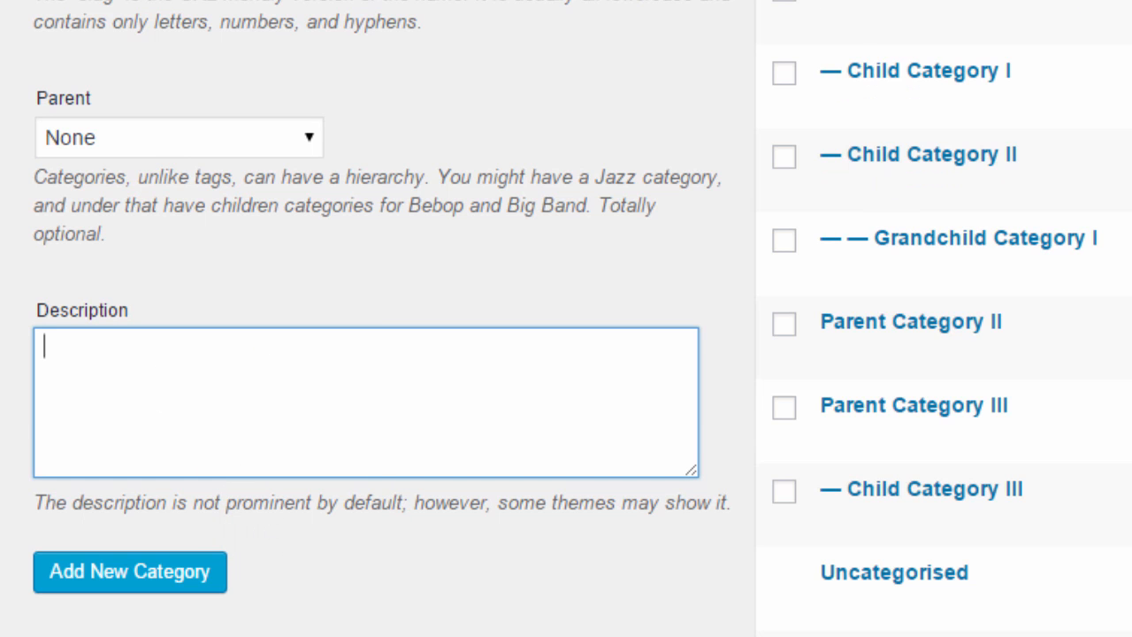
{"action": "left_click", "coordinate": [124, 572]}
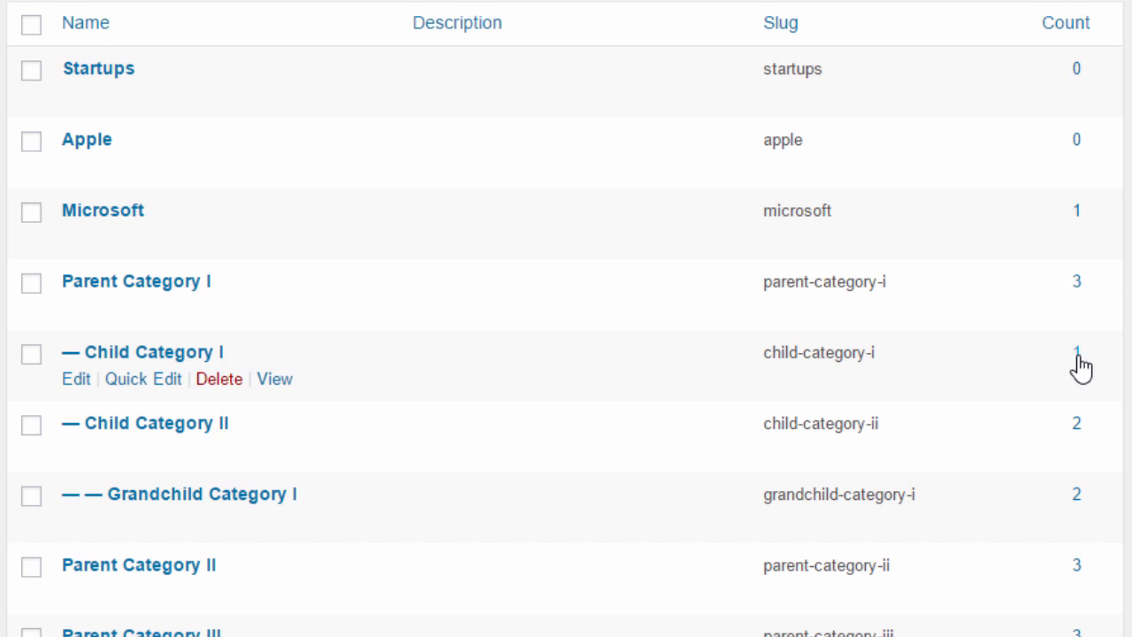
Step: Look through the category list and inspect the quick-edit fields of the Startups category without saving any change
{"action": "scroll", "coordinate": [565, 319], "scroll_direction": "down", "scroll_amount": 3}
{"action": "scroll", "coordinate": [566, 318], "scroll_direction": "down", "scroll_amount": 2}
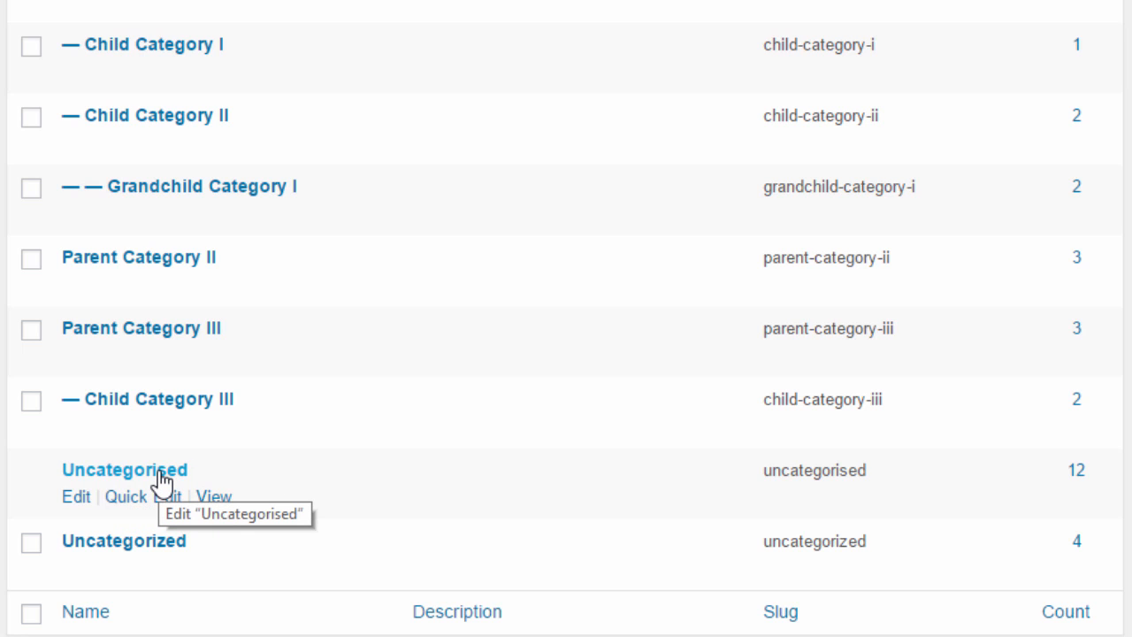
{"action": "scroll", "coordinate": [159, 480], "scroll_direction": "up", "scroll_amount": 5}
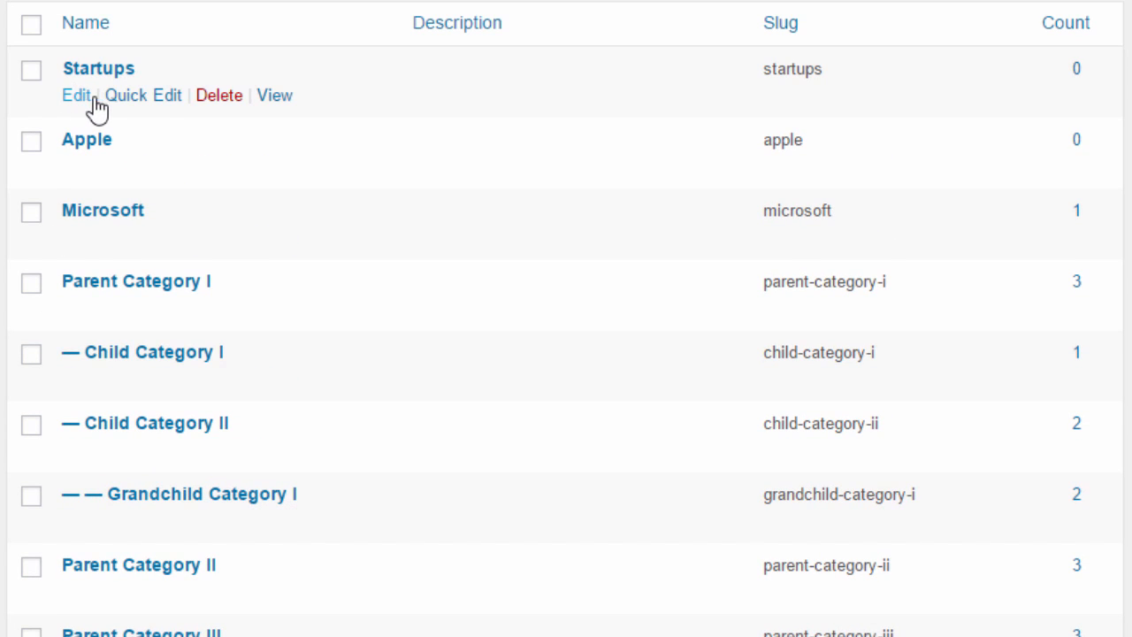
{"action": "left_click", "coordinate": [155, 99]}
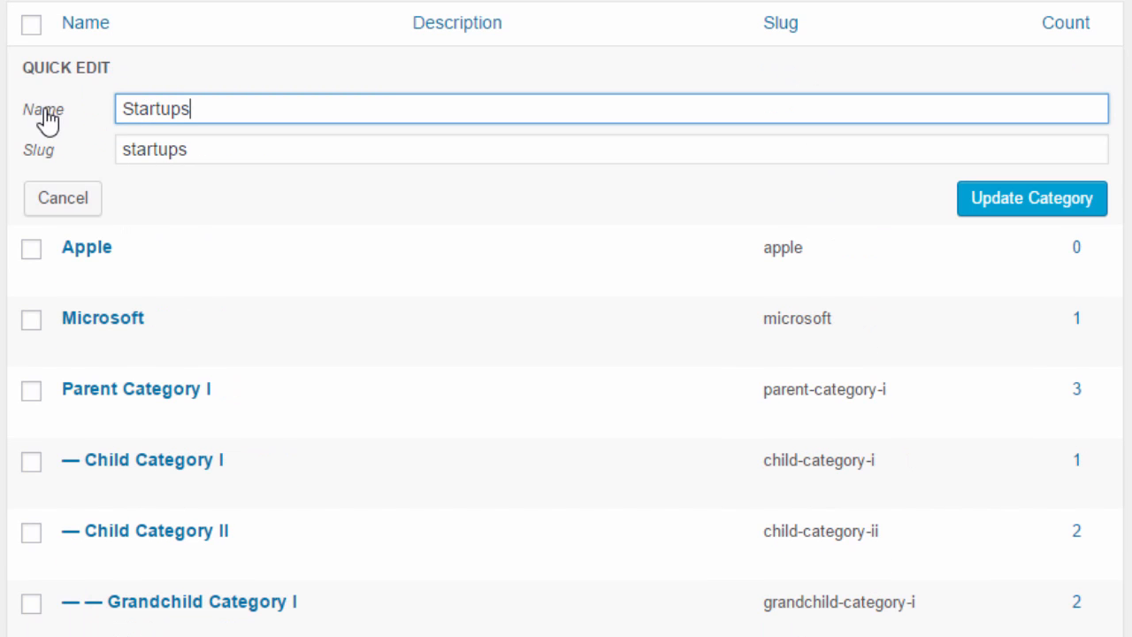
{"action": "left_click", "coordinate": [57, 212]}
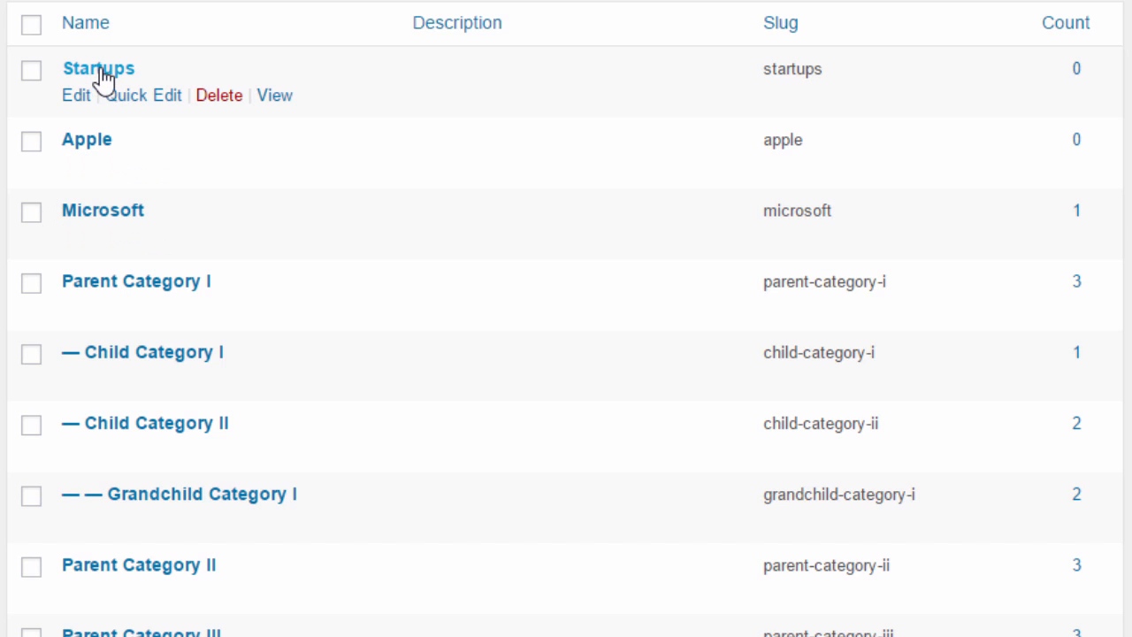
Step: View the public archive pages of the Startups and Uncategorised categories, look through the Uncategorised posts, and return to the category list
{"action": "left_click", "coordinate": [273, 95]}
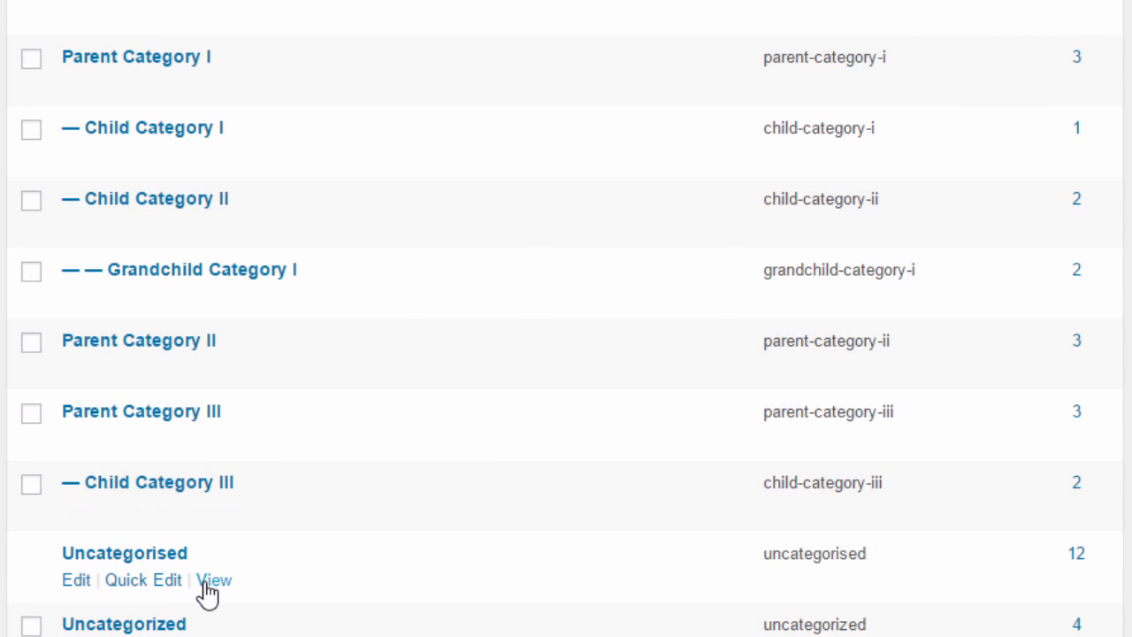
{"action": "left_click", "coordinate": [205, 582]}
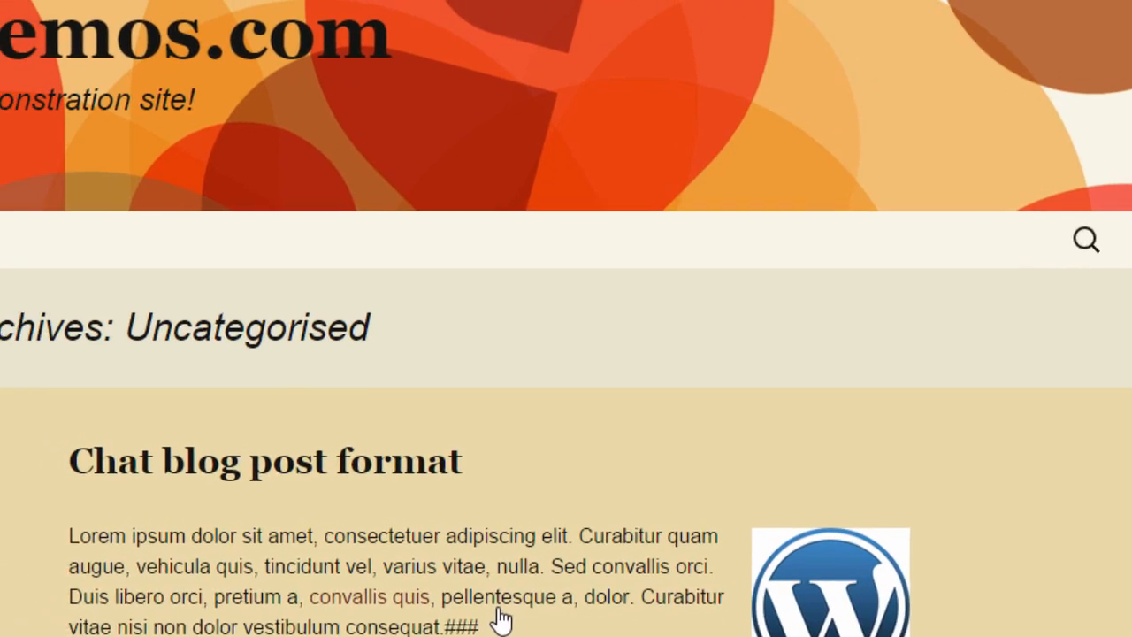
{"action": "scroll", "coordinate": [647, 404], "scroll_direction": "down", "scroll_amount": 12}
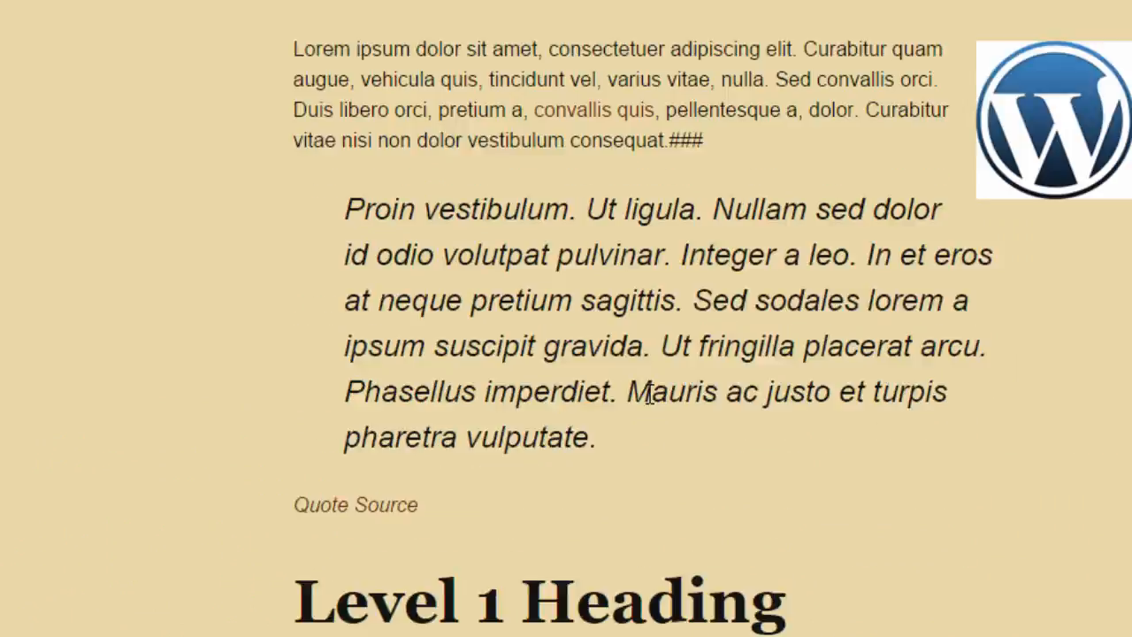
{"action": "scroll", "coordinate": [646, 391], "scroll_direction": "down", "scroll_amount": 12}
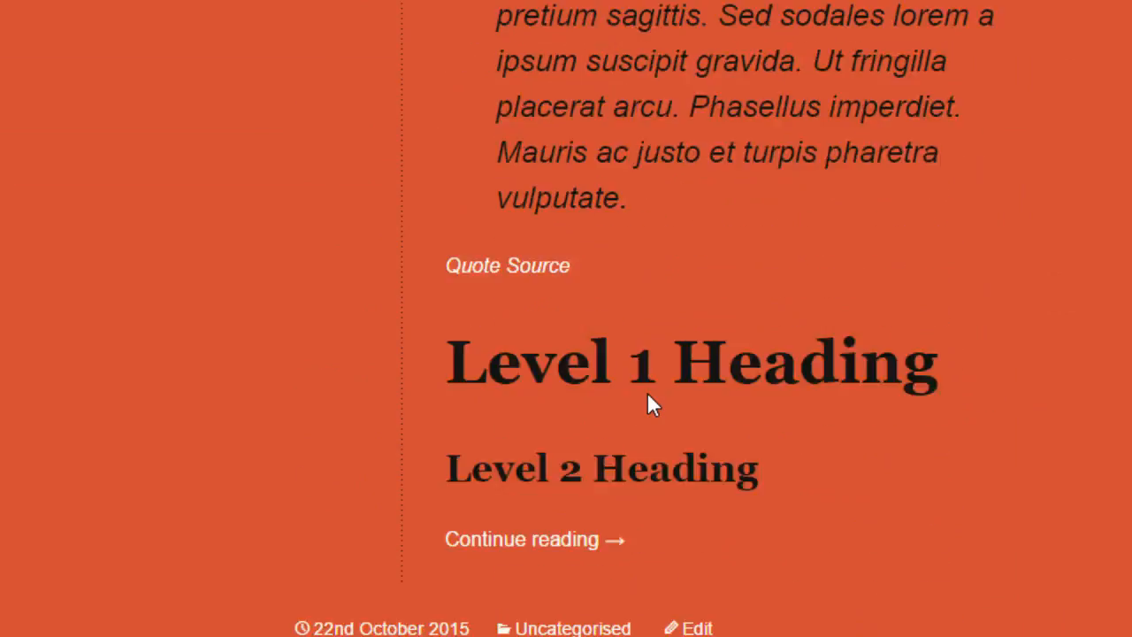
{"action": "scroll", "coordinate": [649, 393], "scroll_direction": "down", "scroll_amount": 3}
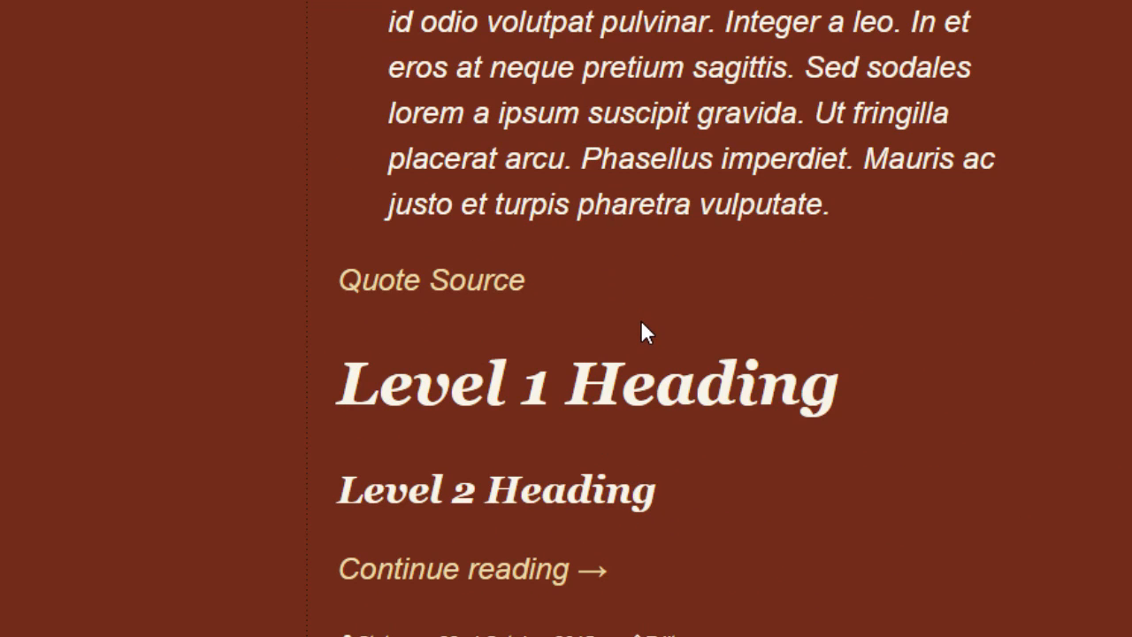
{"action": "scroll", "coordinate": [642, 323], "scroll_direction": "down", "scroll_amount": 15}
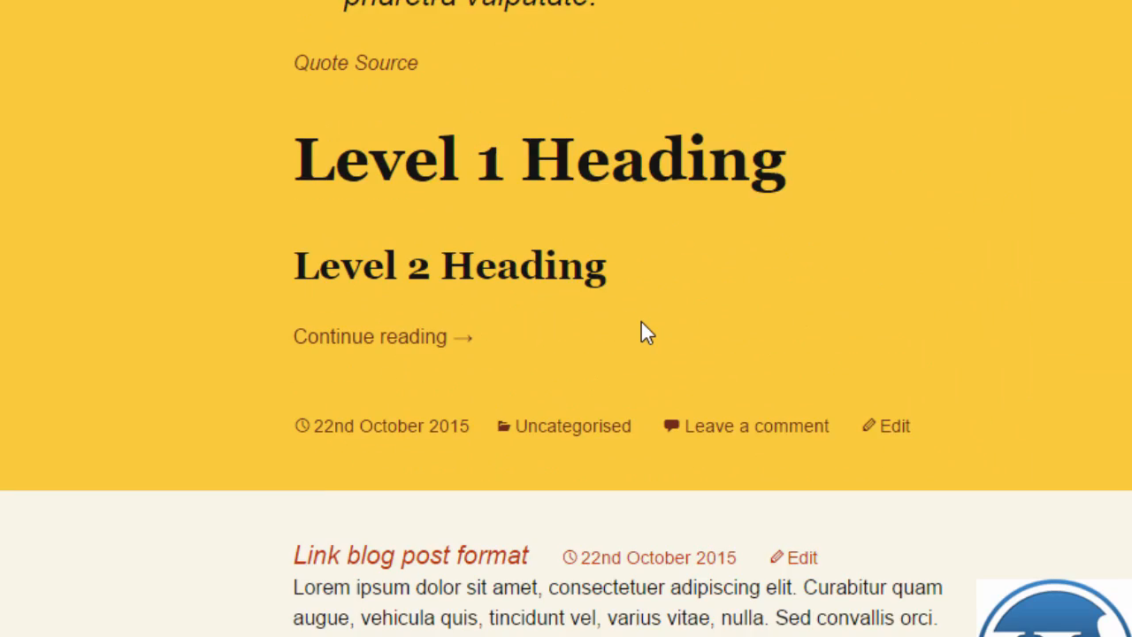
{"action": "scroll", "coordinate": [640, 320], "scroll_direction": "down", "scroll_amount": 18}
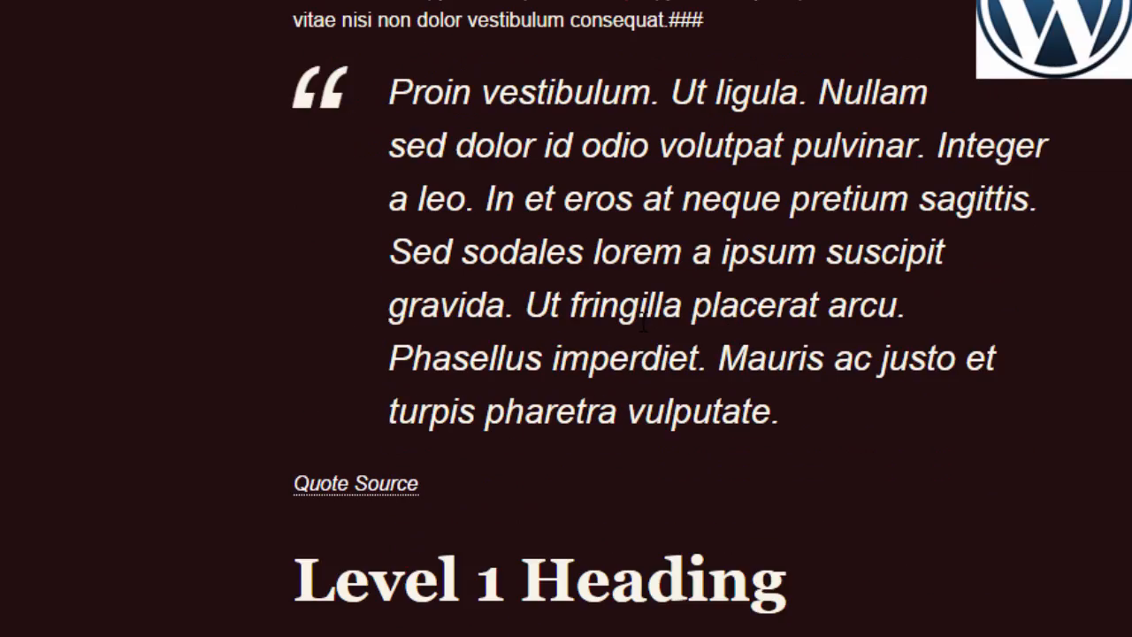
{"action": "scroll", "coordinate": [640, 324], "scroll_direction": "down", "scroll_amount": 1}
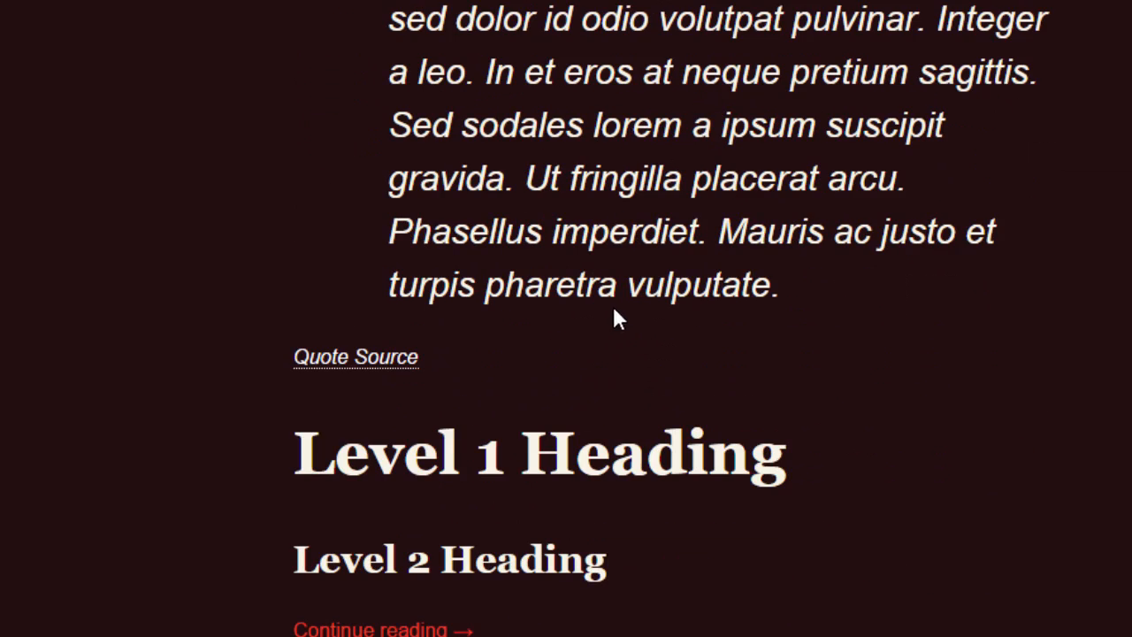
{"action": "scroll", "coordinate": [615, 305], "scroll_direction": "down", "scroll_amount": 20}
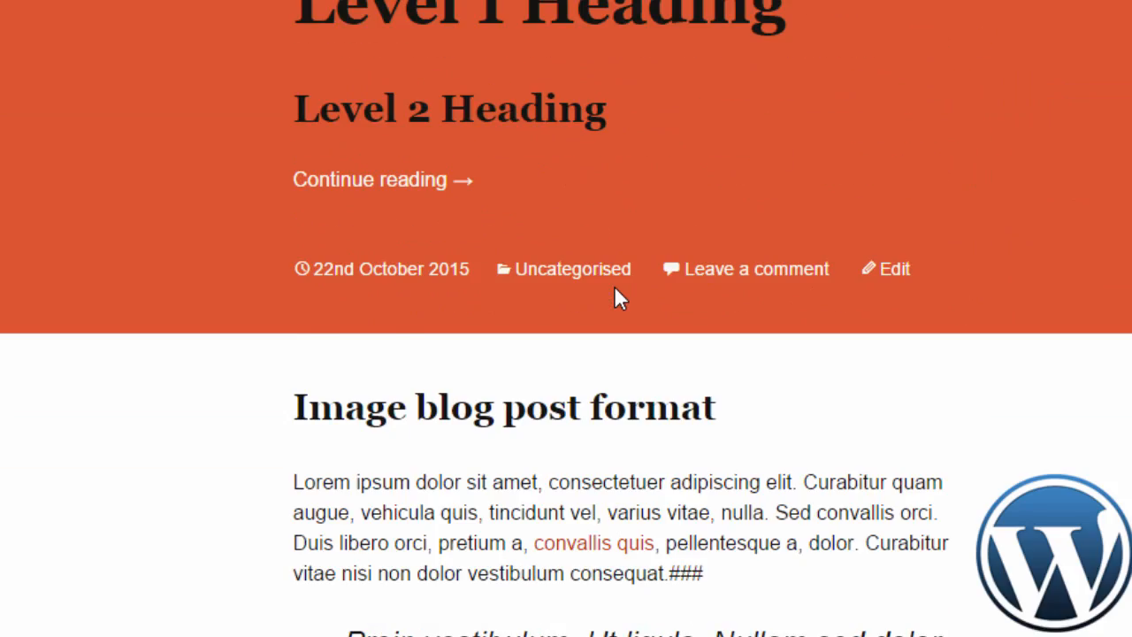
{"action": "scroll", "coordinate": [613, 286], "scroll_direction": "down", "scroll_amount": 1}
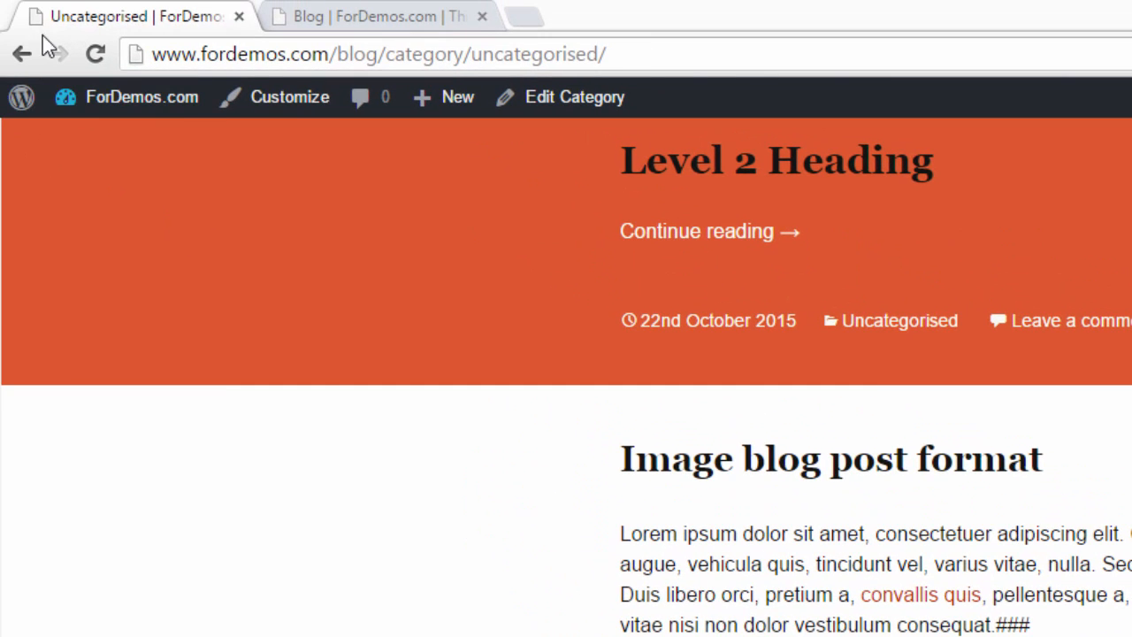
{"action": "left_click", "coordinate": [30, 57]}
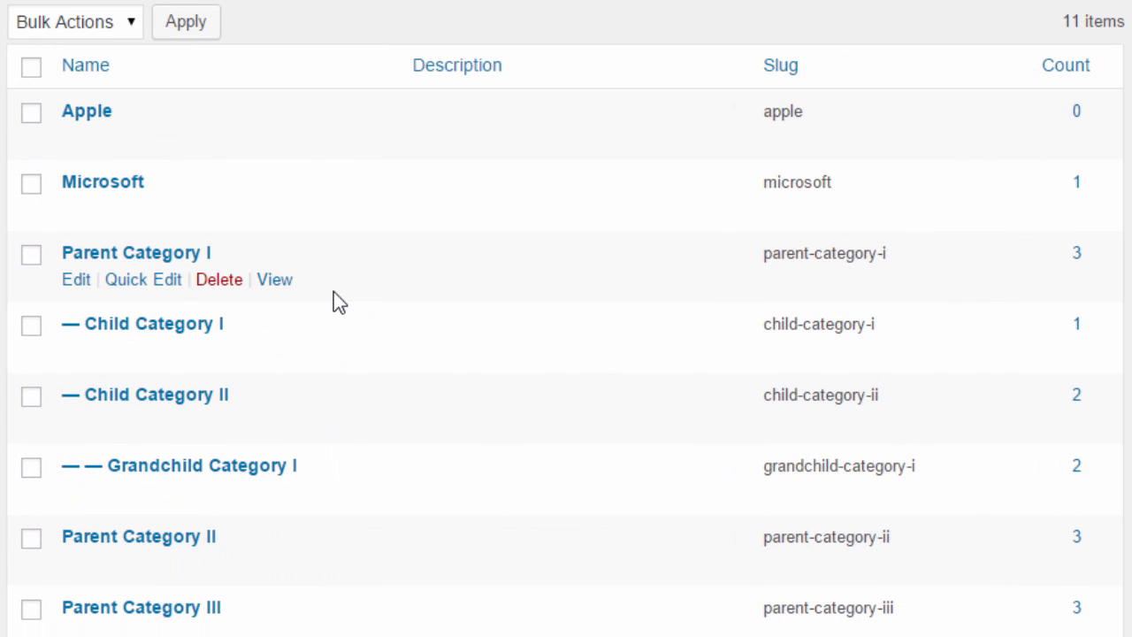
Step: Inspect the full edit form of the Apple category and return to the category list without updating it
{"action": "mouse_move", "coordinate": [106, 147]}
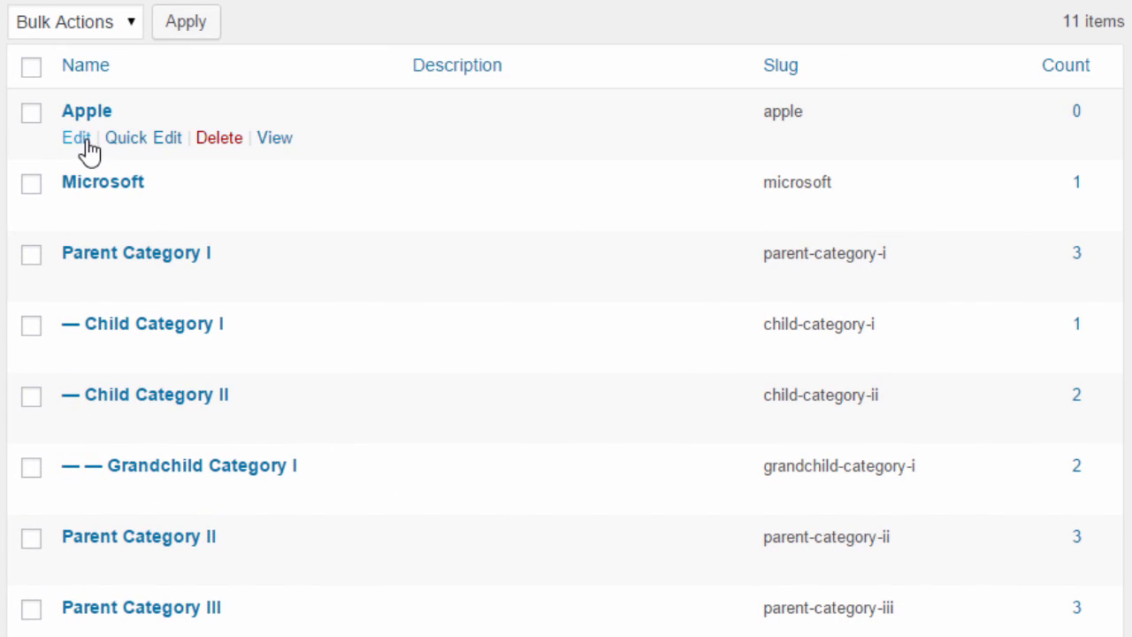
{"action": "left_click", "coordinate": [81, 140]}
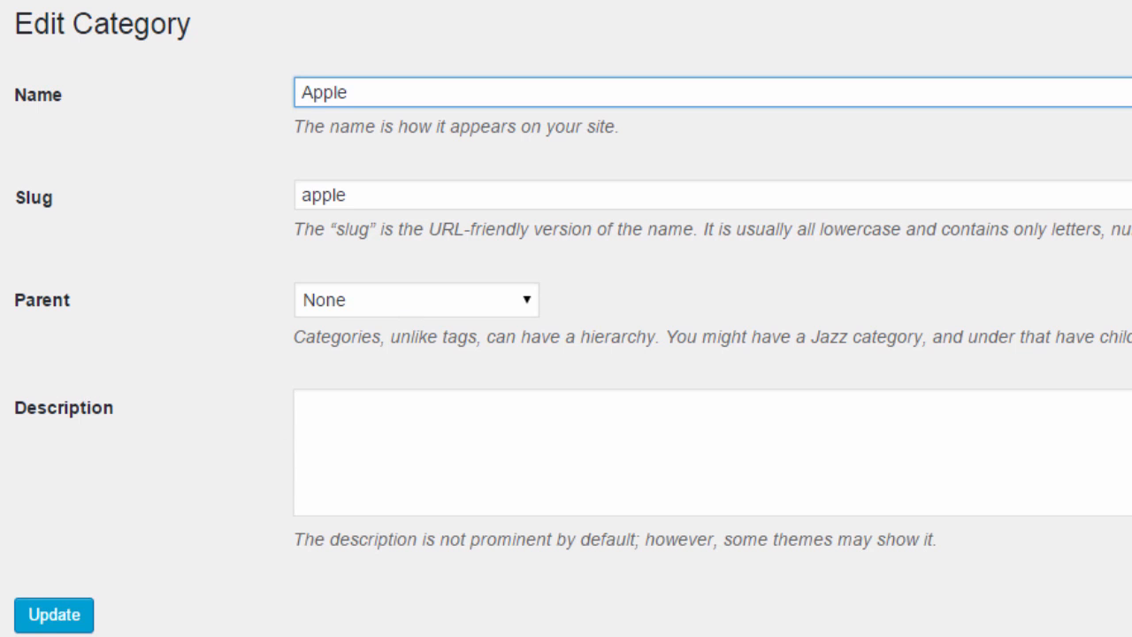
{"action": "left_click", "coordinate": [101, 215]}
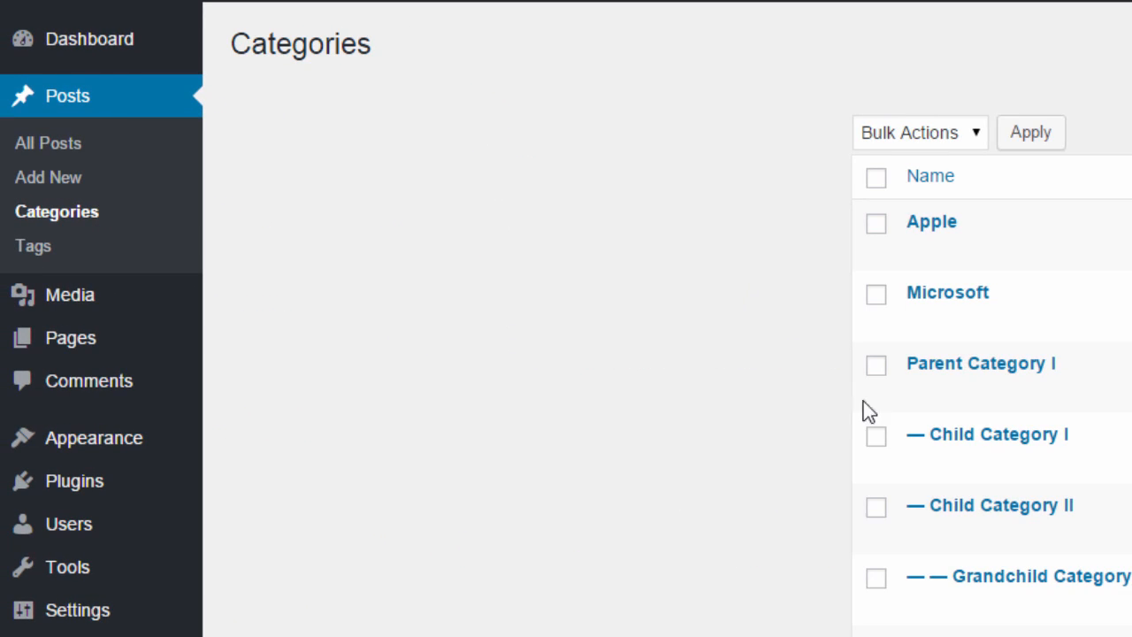
Step: Select all the categories in the list and check the available bulk actions without applying one
{"action": "scroll", "coordinate": [681, 353], "scroll_direction": "down", "scroll_amount": 5}
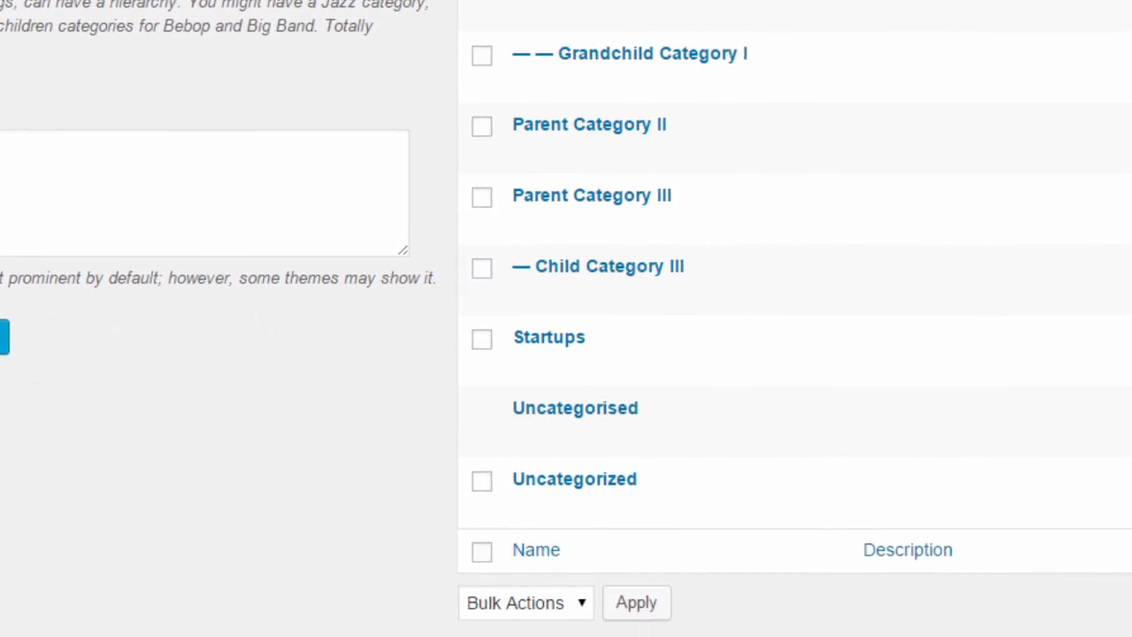
{"action": "left_click", "coordinate": [530, 604]}
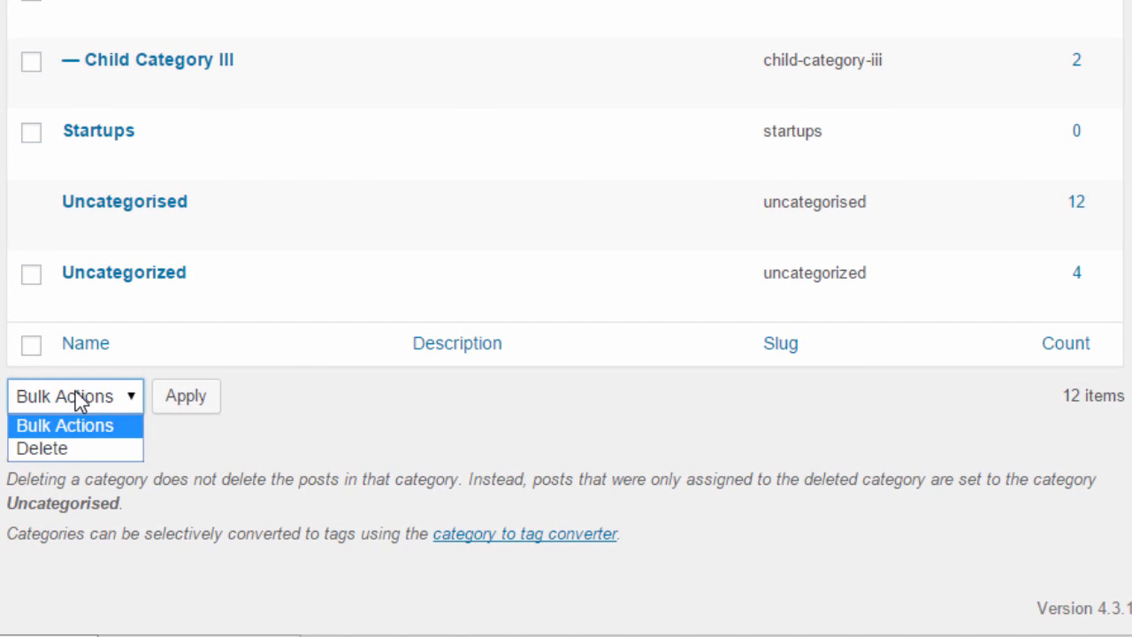
{"action": "left_click", "coordinate": [78, 399]}
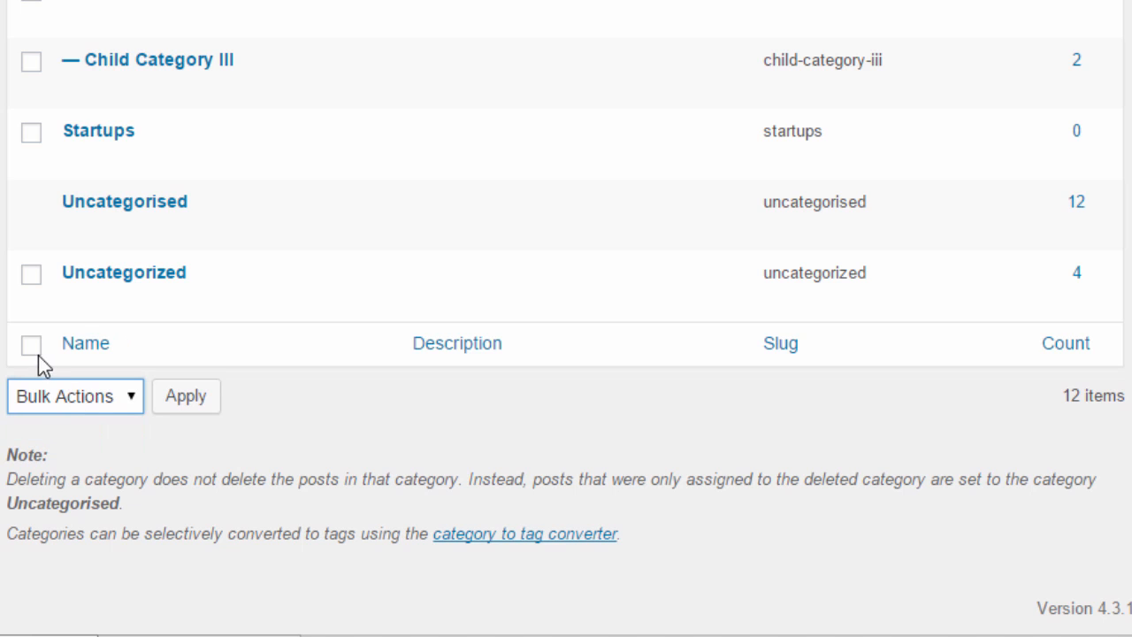
{"action": "left_click", "coordinate": [31, 345]}
{"action": "left_click", "coordinate": [103, 398]}
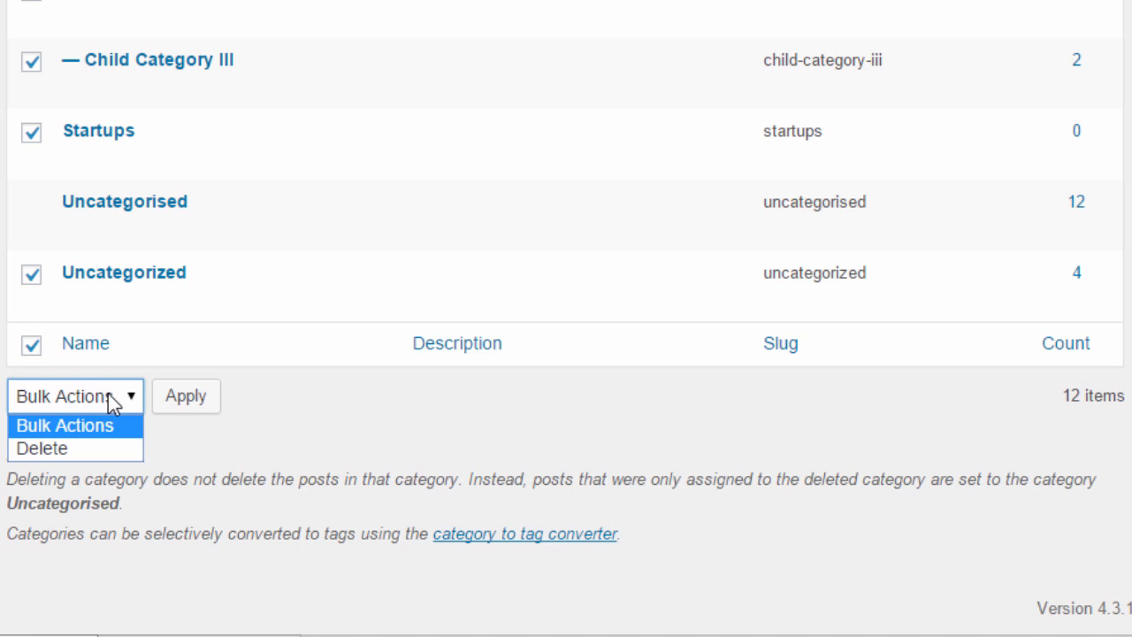
{"action": "left_click", "coordinate": [416, 408]}
{"action": "scroll", "coordinate": [372, 353], "scroll_direction": "up", "scroll_amount": 5}
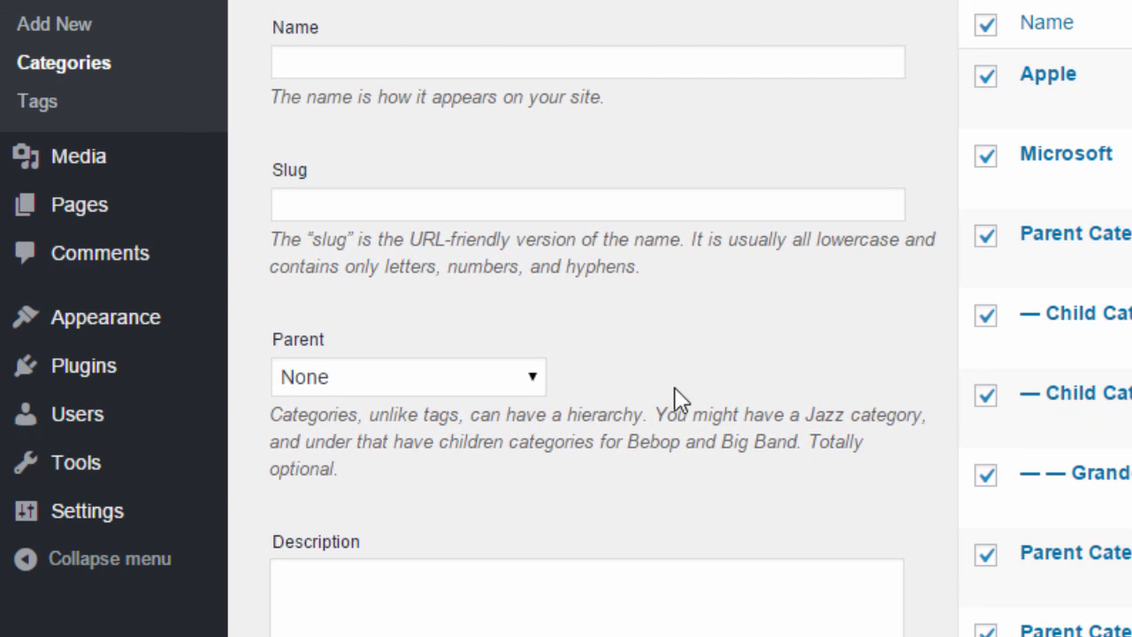
Step: Go to the post tags management page and enter Windows Server as the name of a new tag
{"action": "left_click", "coordinate": [99, 114]}
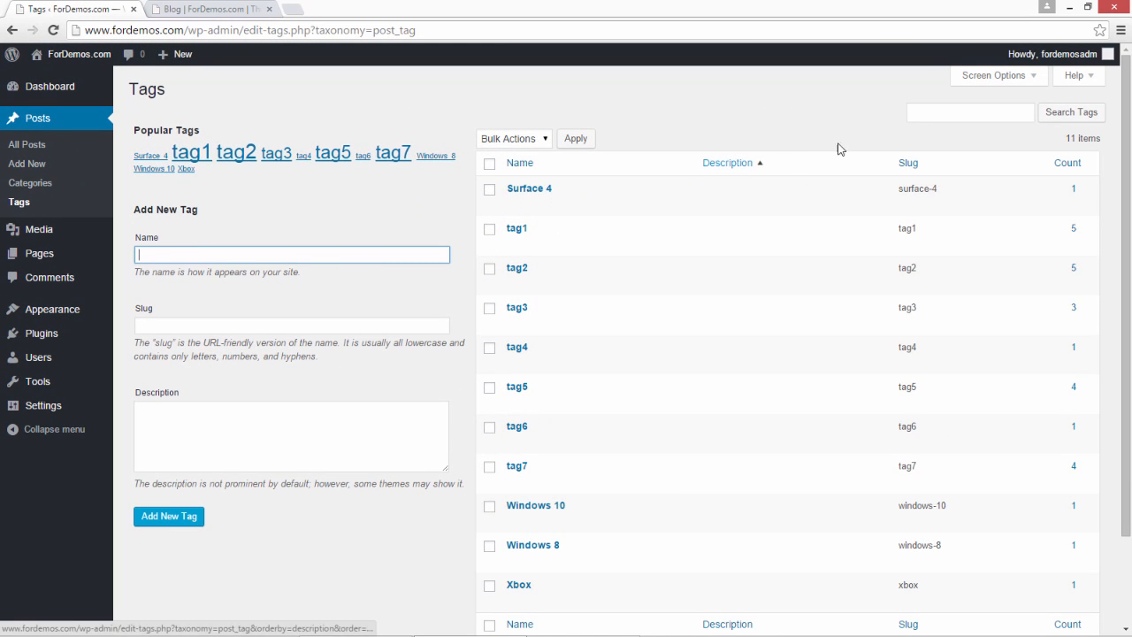
{"action": "left_click", "coordinate": [1013, 78]}
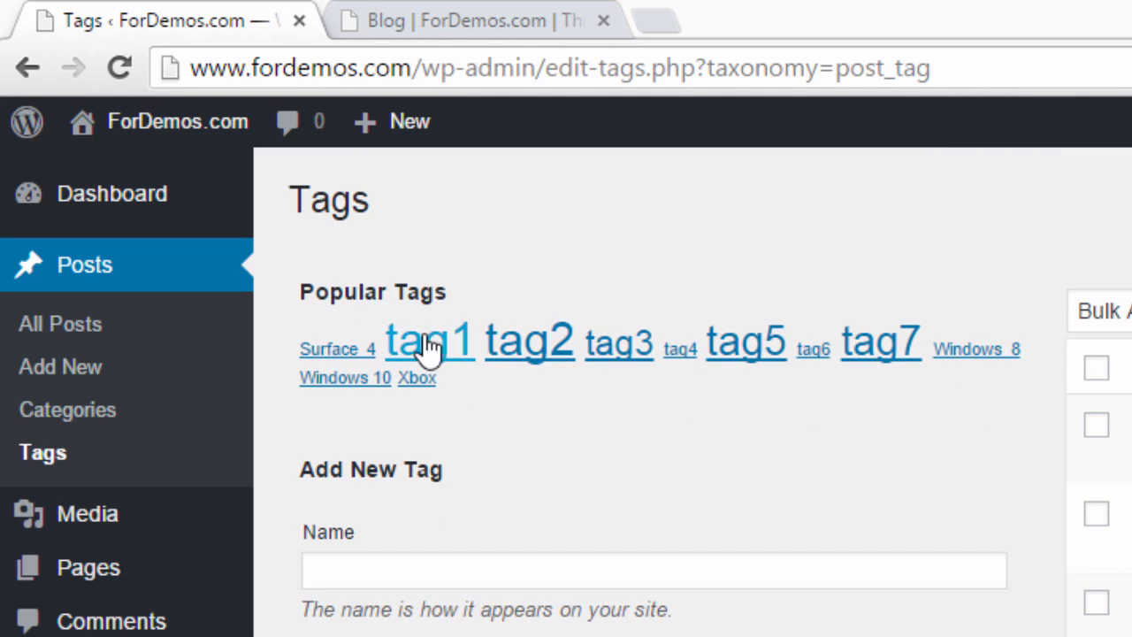
{"action": "left_click", "coordinate": [422, 579]}
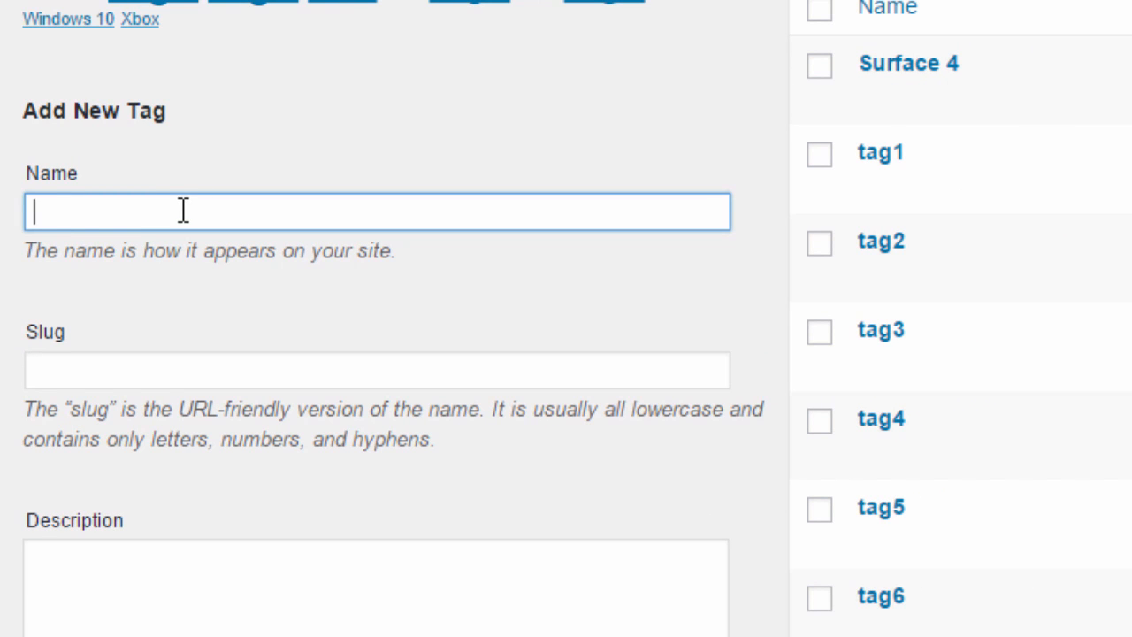
{"action": "type", "text": "Windows Server"}
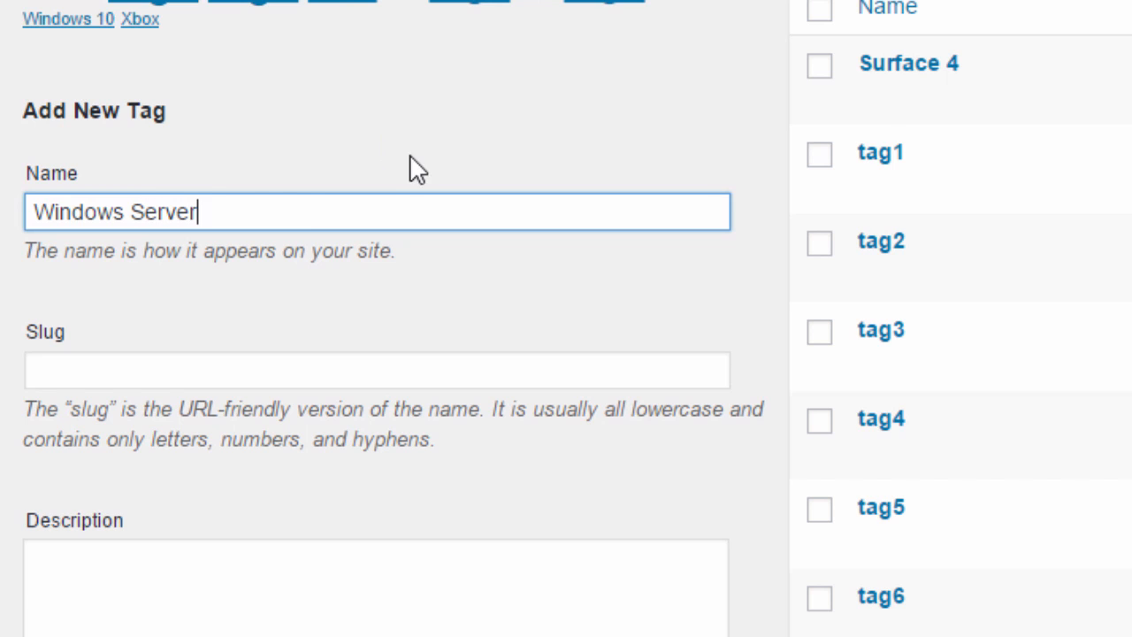
Step: Set the new tag's slug to windows-server, with a hyphen between the two words
{"action": "left_click", "coordinate": [116, 369]}
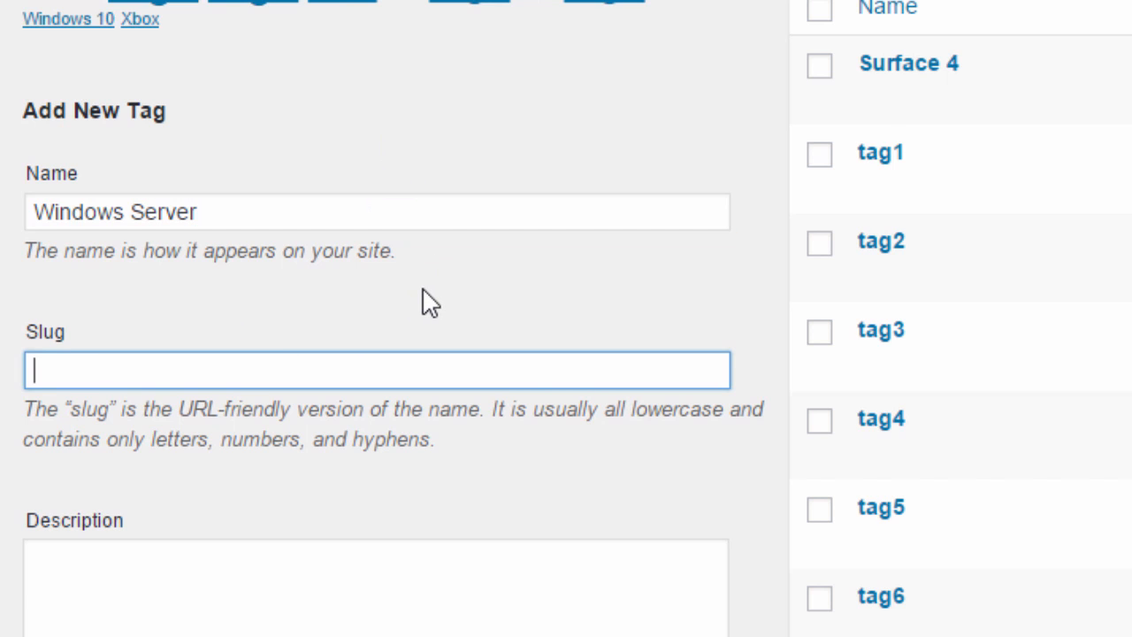
{"action": "type", "text": "windowsserver"}
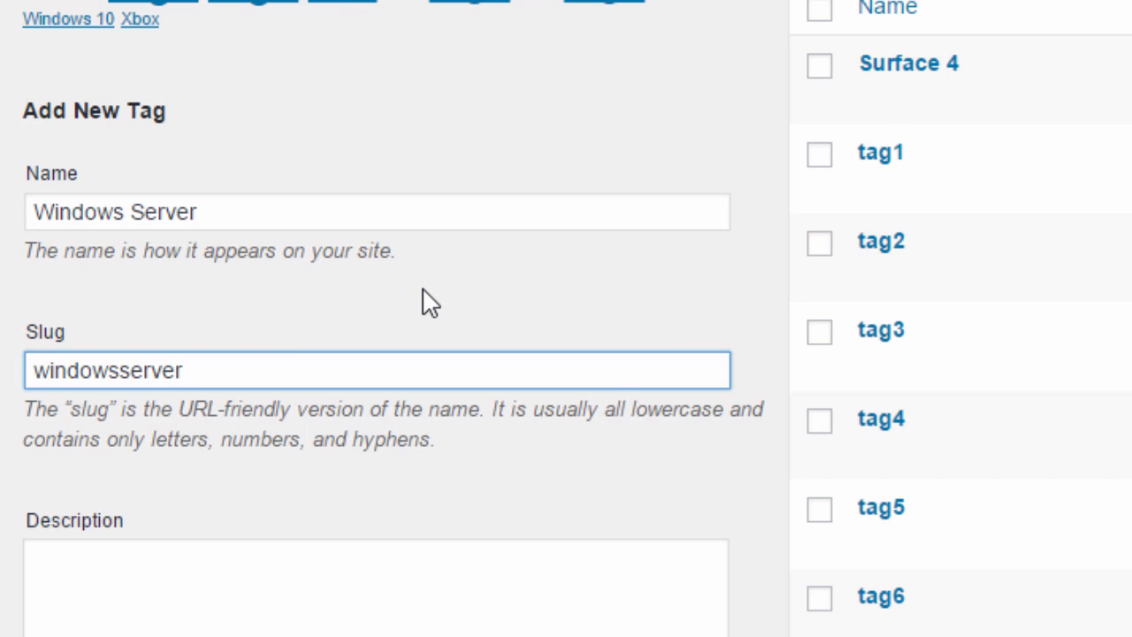
{"action": "key", "text": "Left"}
{"action": "key", "text": "Left"}
{"action": "key", "text": "Left"}
{"action": "key", "text": "Left"}
{"action": "key", "text": "Left"}
{"action": "key", "text": "Left"}
{"action": "type", "text": "-"}
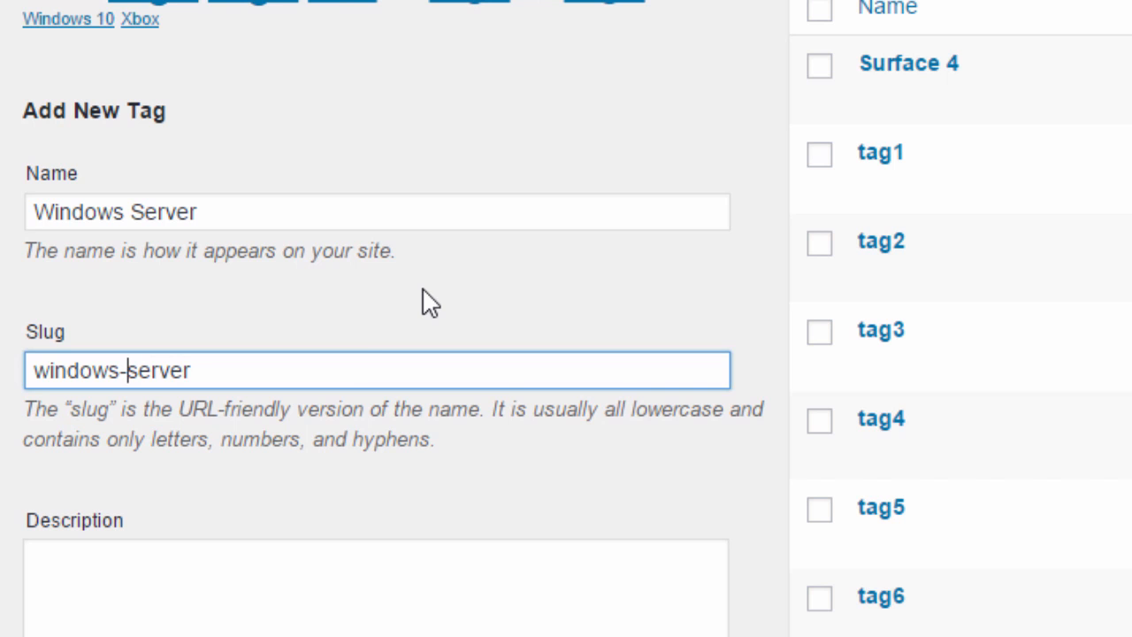
Step: Add the Windows Server tag with its description left blank and look through the tag list
{"action": "left_click", "coordinate": [220, 624]}
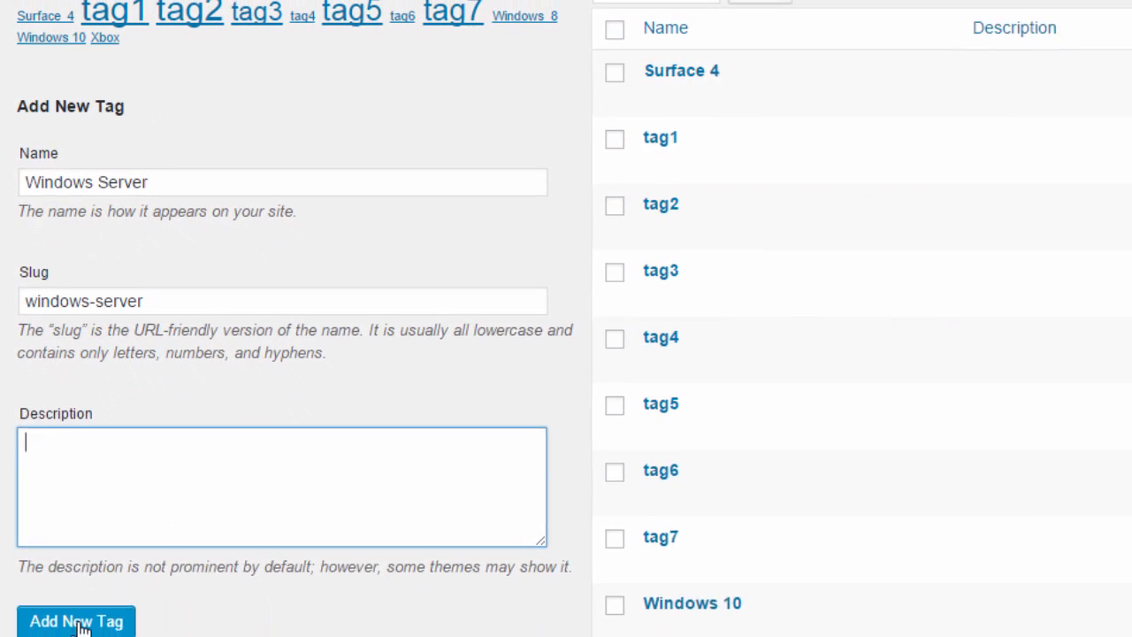
{"action": "left_click", "coordinate": [121, 636]}
{"action": "mouse_move", "coordinate": [695, 84]}
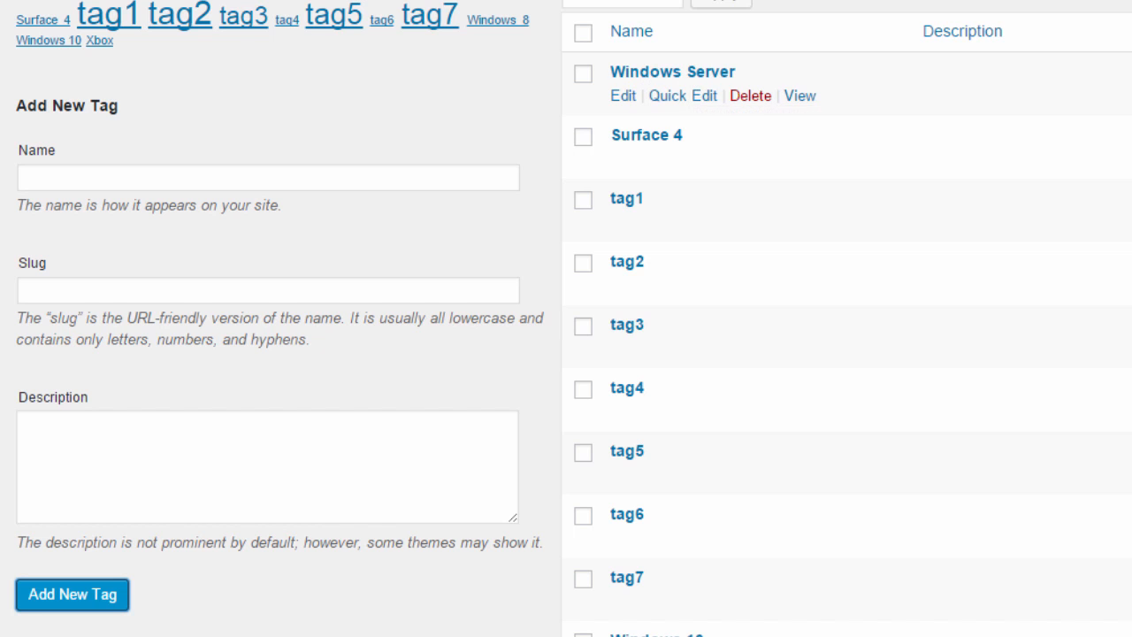
{"action": "scroll", "coordinate": [846, 318], "scroll_direction": "down", "scroll_amount": 3}
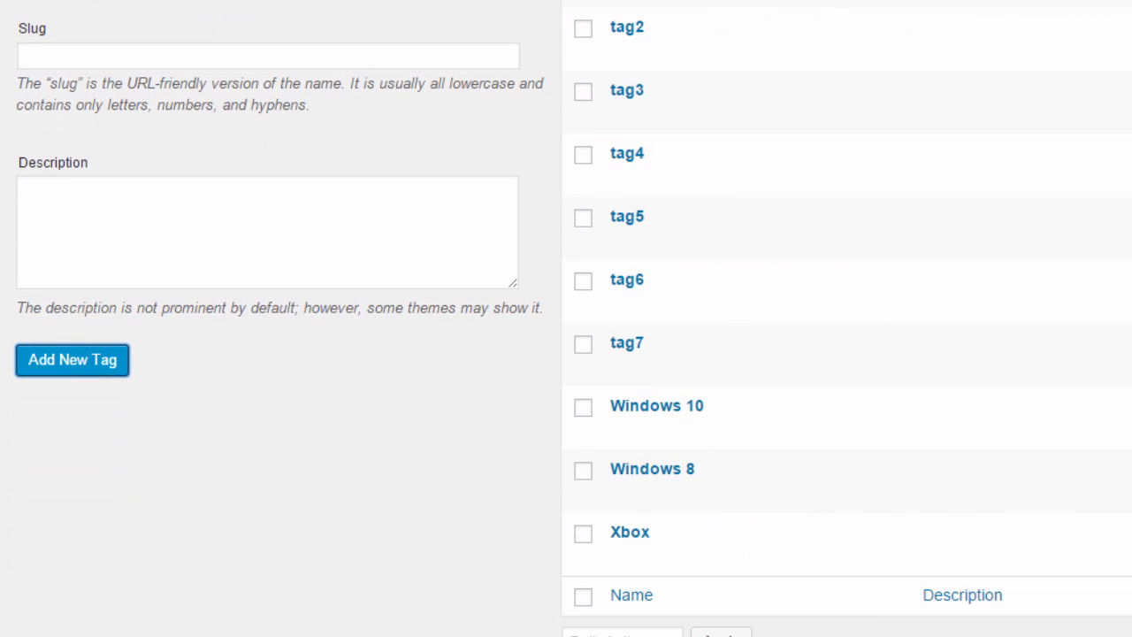
{"action": "scroll", "coordinate": [846, 319], "scroll_direction": "up", "scroll_amount": 3}
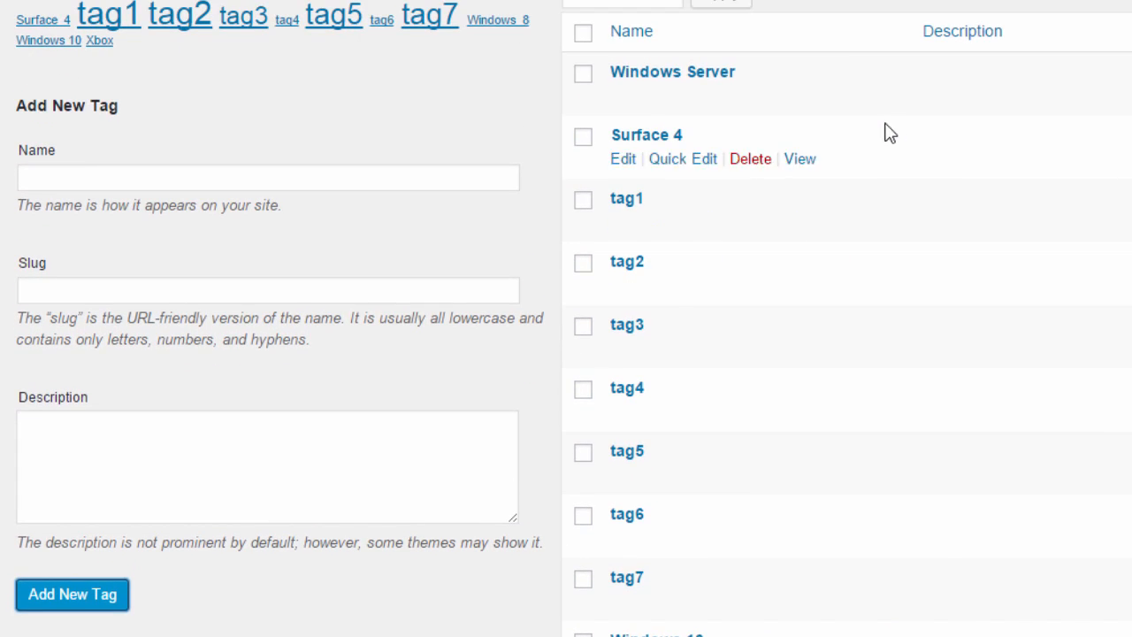